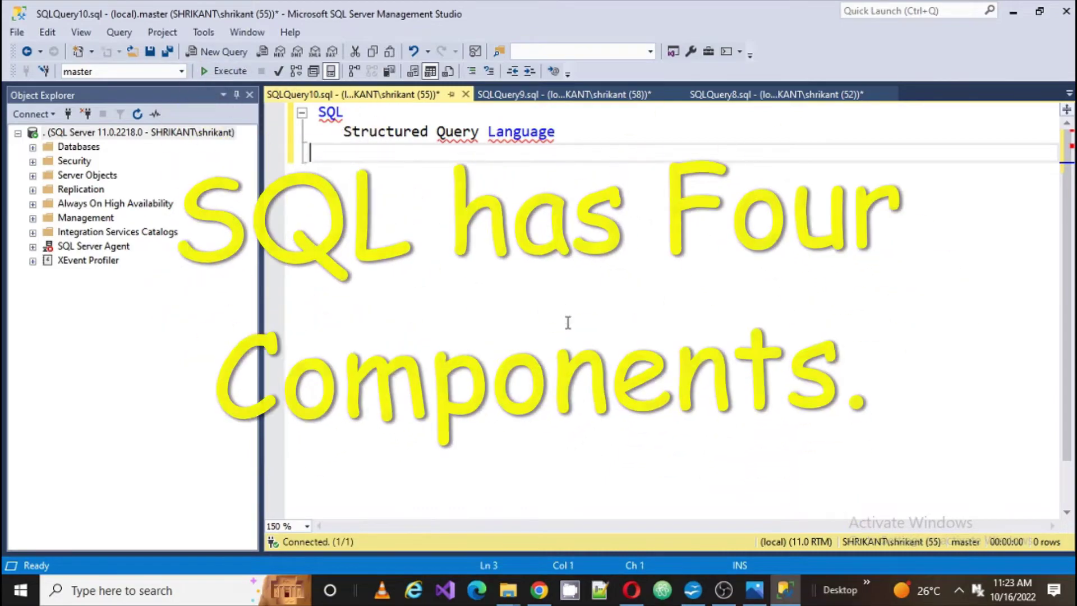
Paste the numbered DDL, DQL, DML and DCL list with commands below the heading.
{"action": "key", "text": "Return"}
{"action": "key", "text": "ctrl+v"}
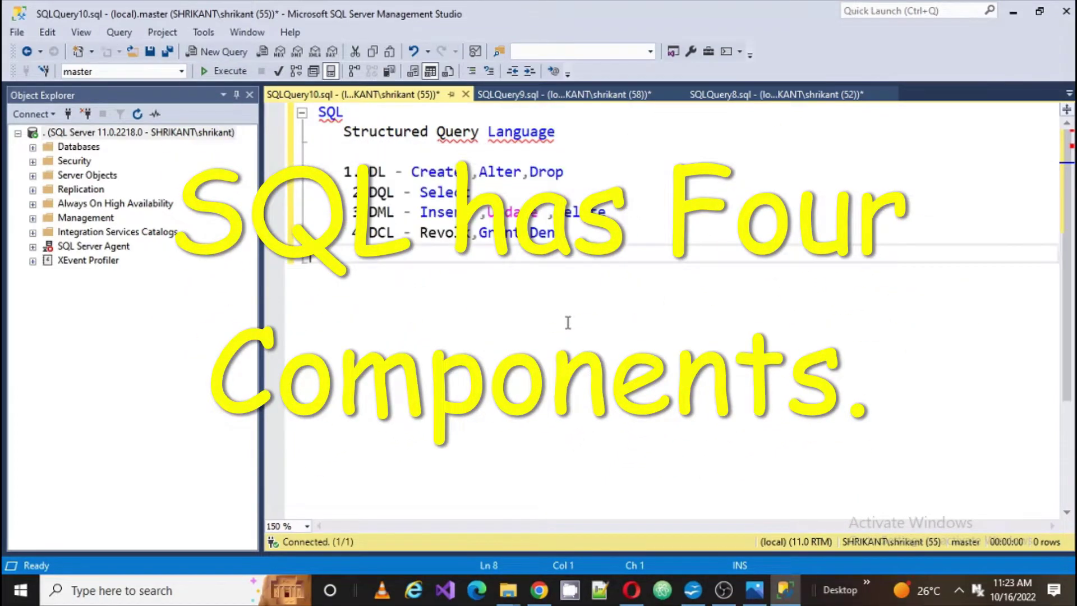
{"action": "key", "text": "Up"}
{"action": "key", "text": "Up"}
{"action": "key", "text": "Up"}
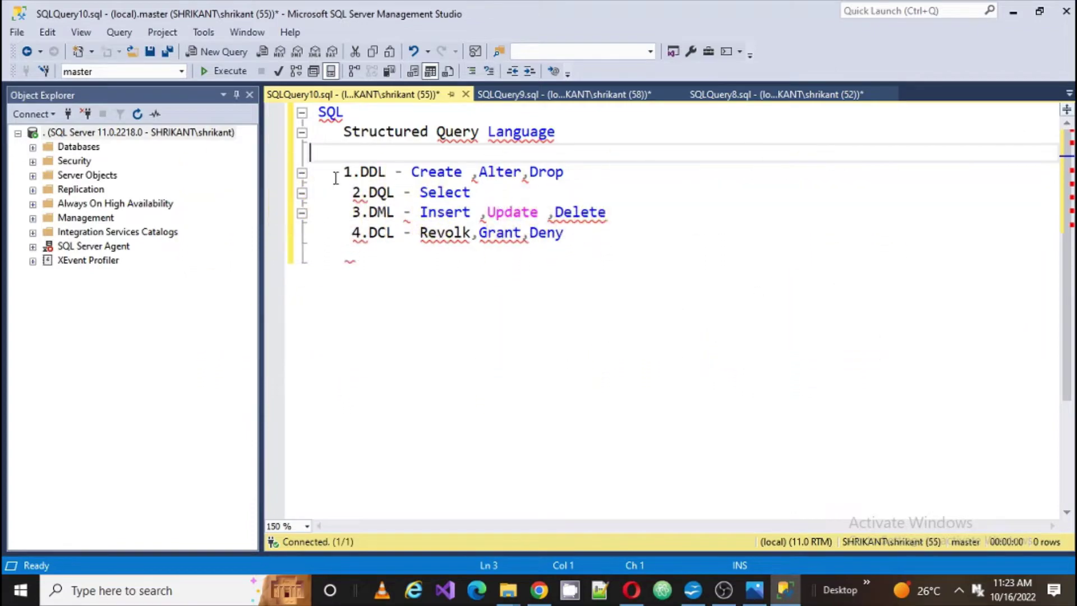
Place the caret at the start of the 1.DDL line to align it with the lines below.
{"action": "left_click", "coordinate": [335, 177]}
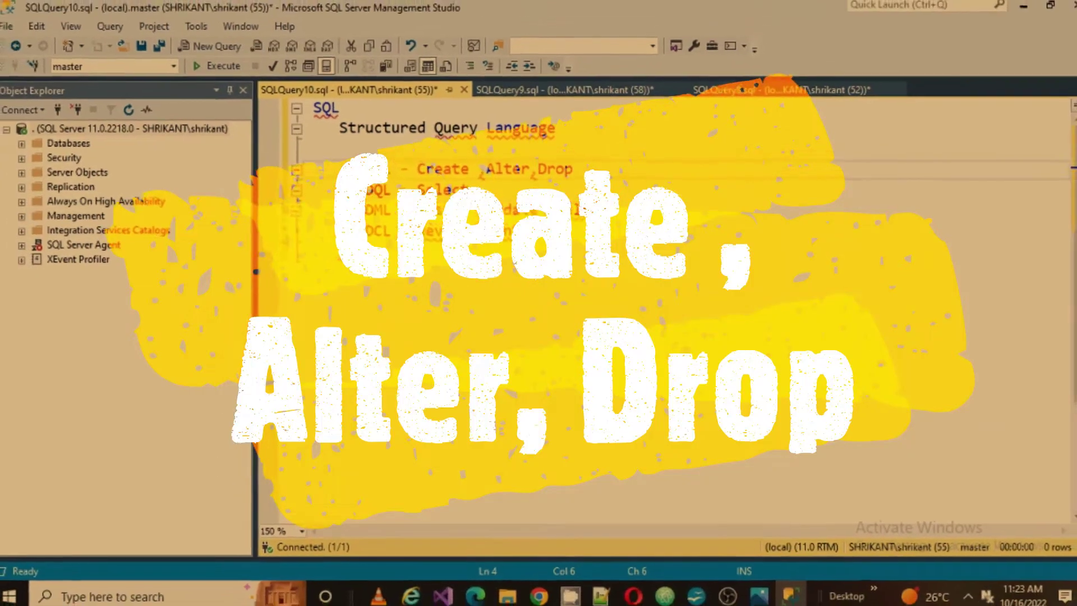